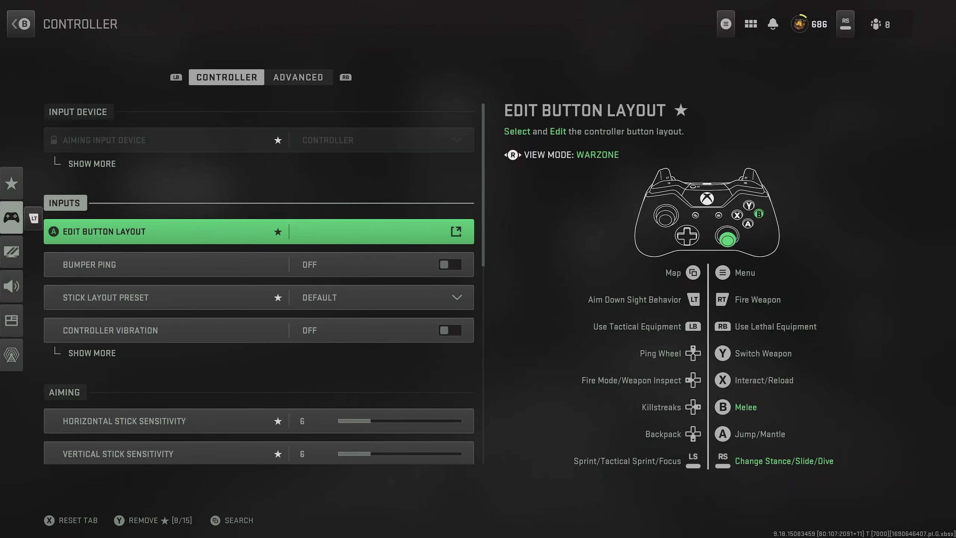
Step: Open the button layout editor and choose the Bumper Jumper Tactical button layout preset
key(Return)
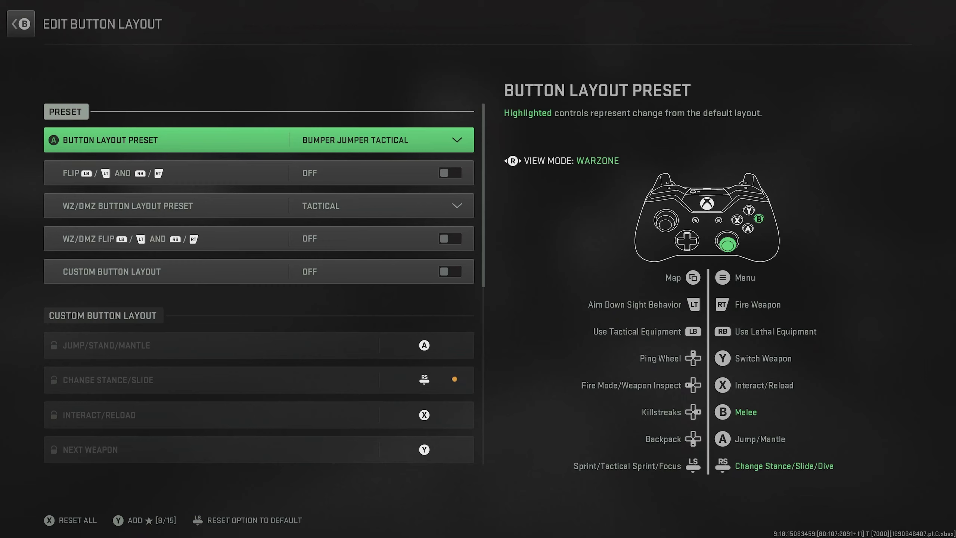
key(Return)
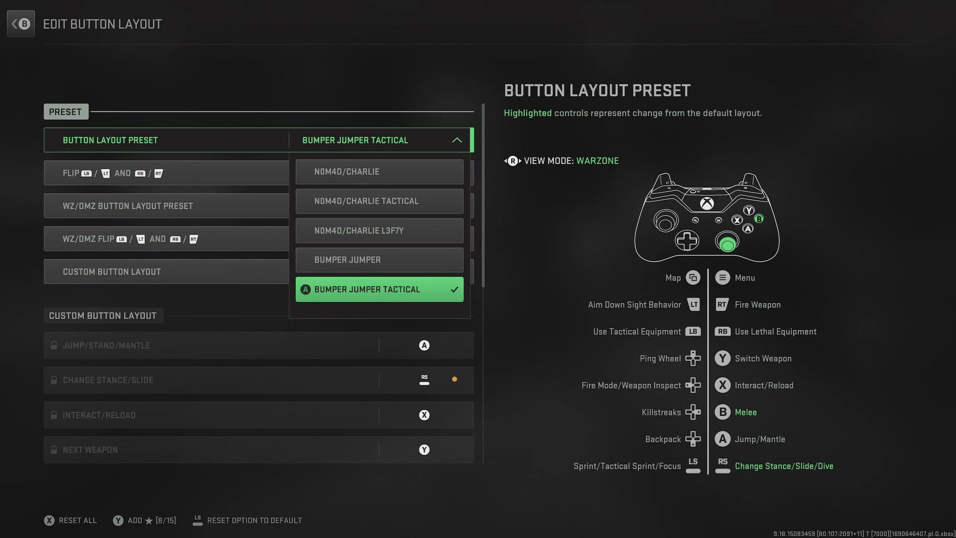
key(Return)
key(Down)
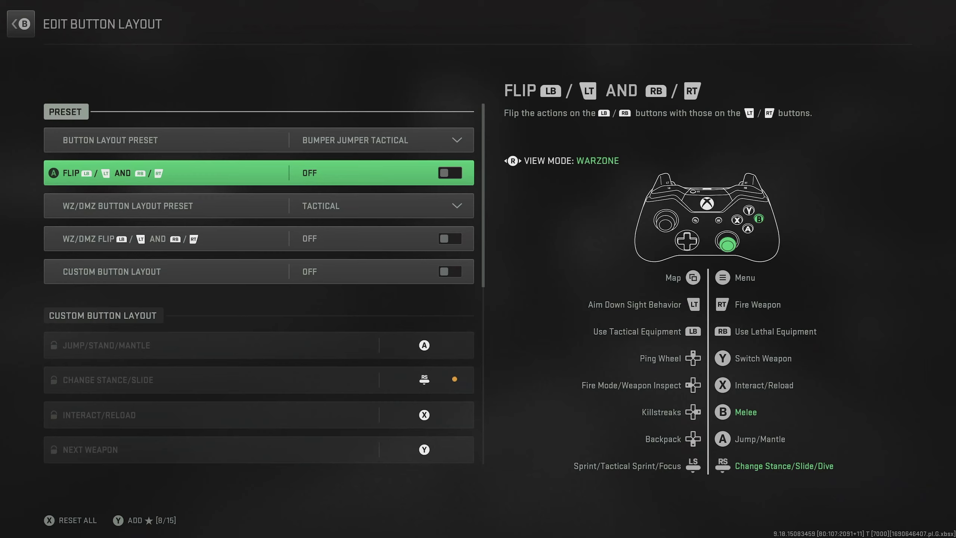
key(Return)
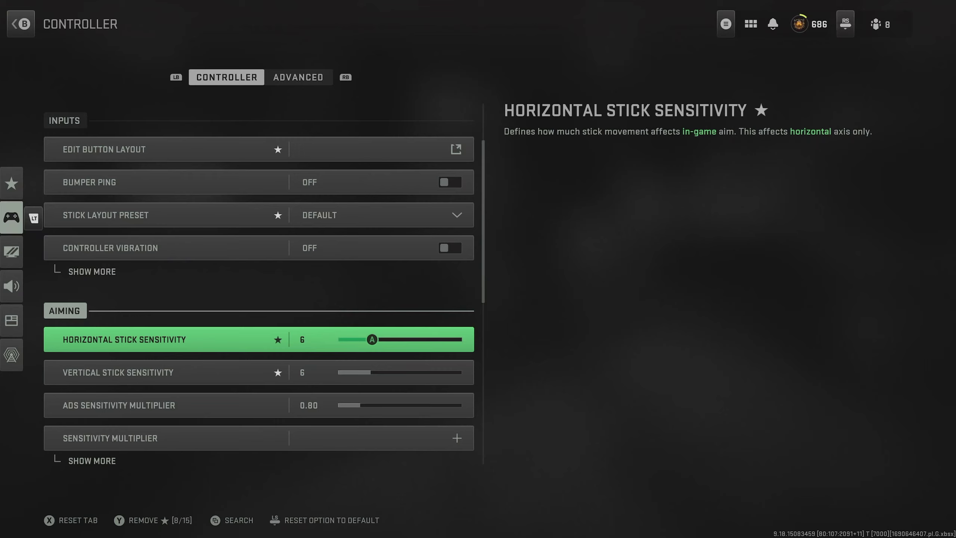
Step: Raise the horizontal stick sensitivity to 16 and lower it back to 6
key(Right)
key(Right)
key(Right)
key(Right)
key(Right)
key(Right)
key(Right)
key(Right)
key(Right)
key(Right)
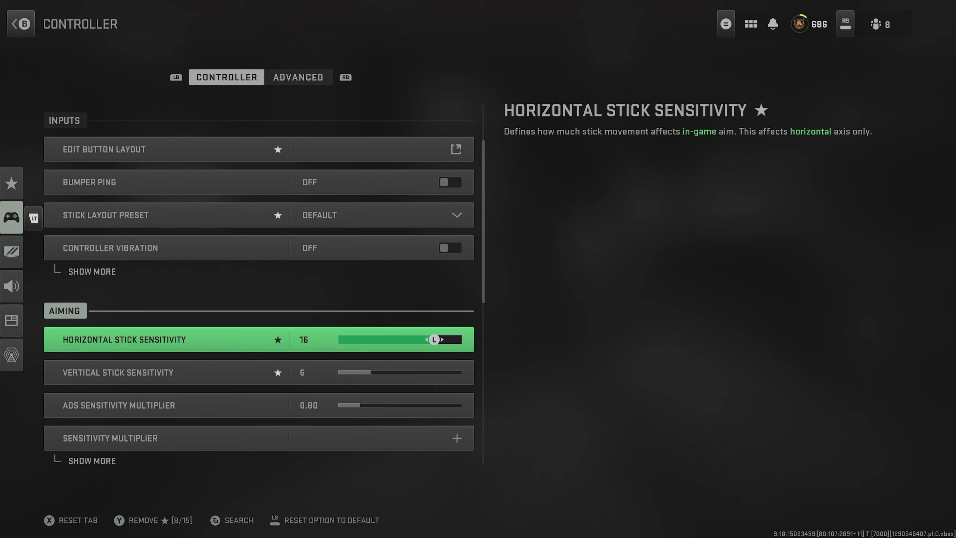
key(Left)
key(Left)
key(Left)
key(Left)
key(Left)
key(Left)
key(Left)
key(Left)
key(Left)
key(Left)
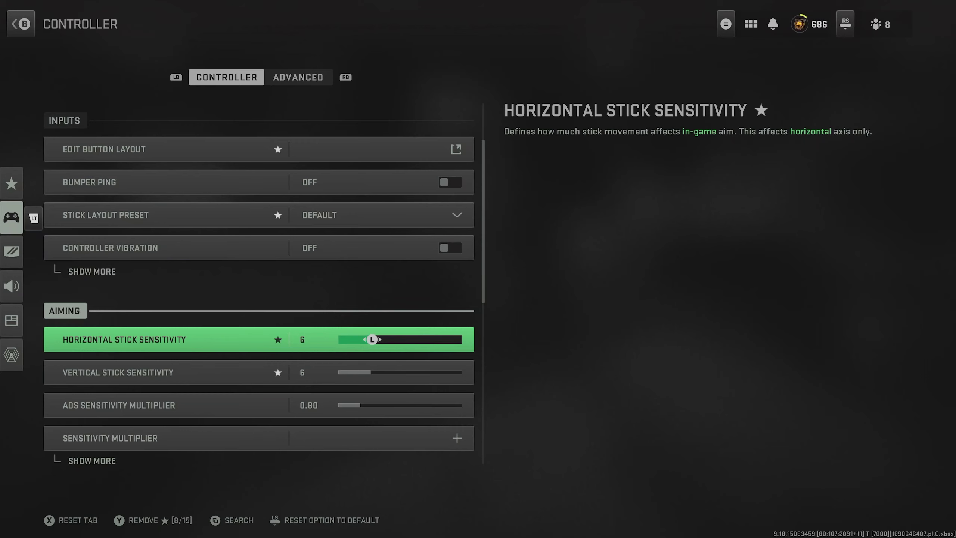
Step: Set both the horizontal and the vertical stick sensitivity to 8
key(Right)
key(Right)
key(Down)
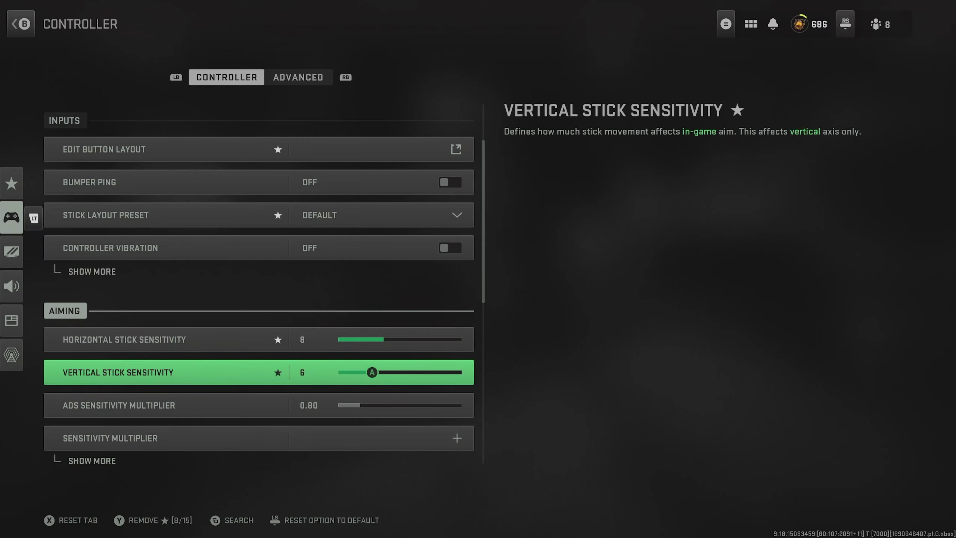
key(Right)
key(Right)
key(Down)
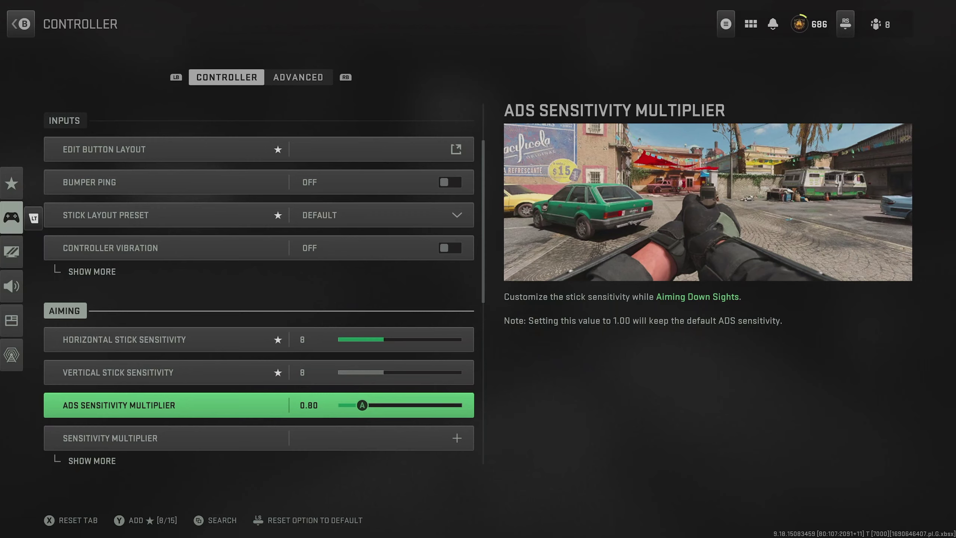
Step: Review the aiming sensitivity settings and examine the available Automatic Sprint options in the gameplay section
key(Up)
key(Up)
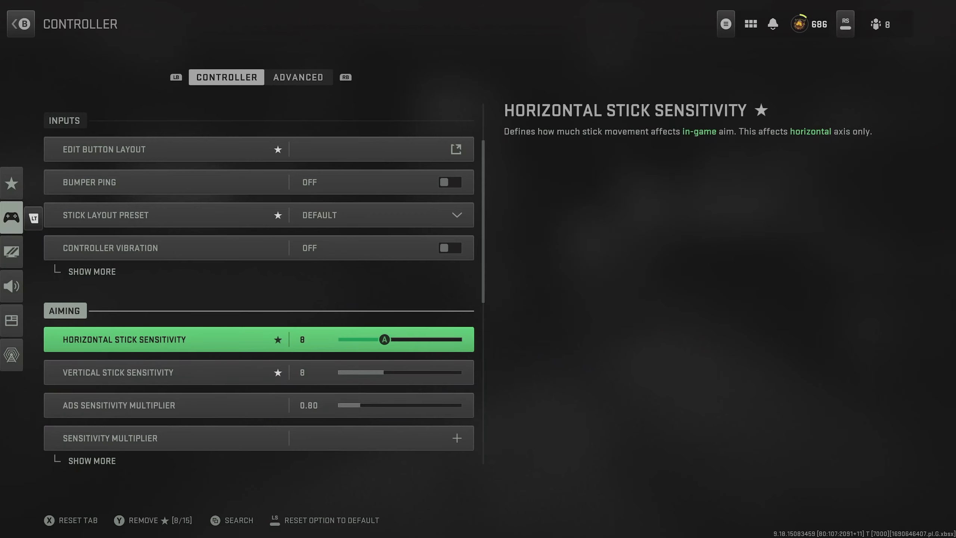
key(Down)
key(Down)
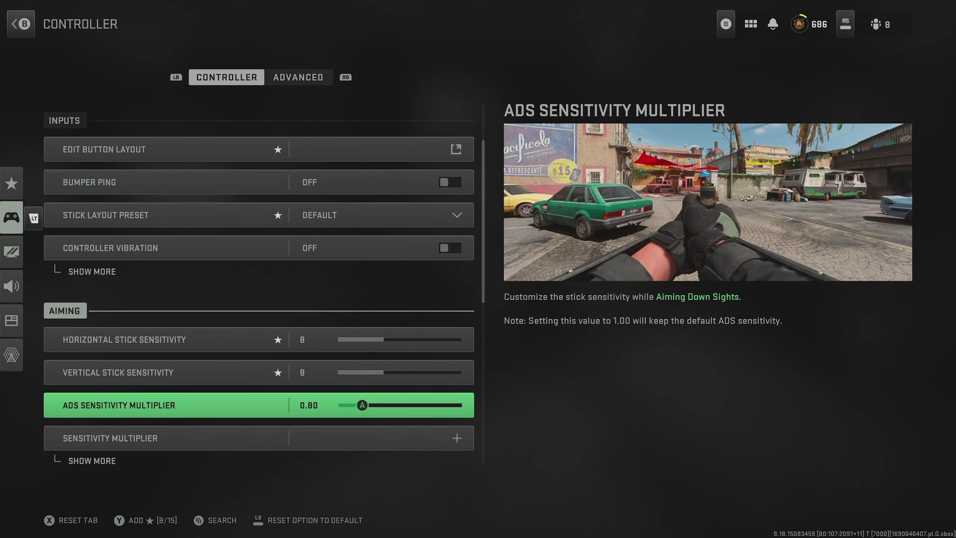
key(Down)
key(Down)
key(Down)
key(Down)
key(Down)
key(Down)
key(Down)
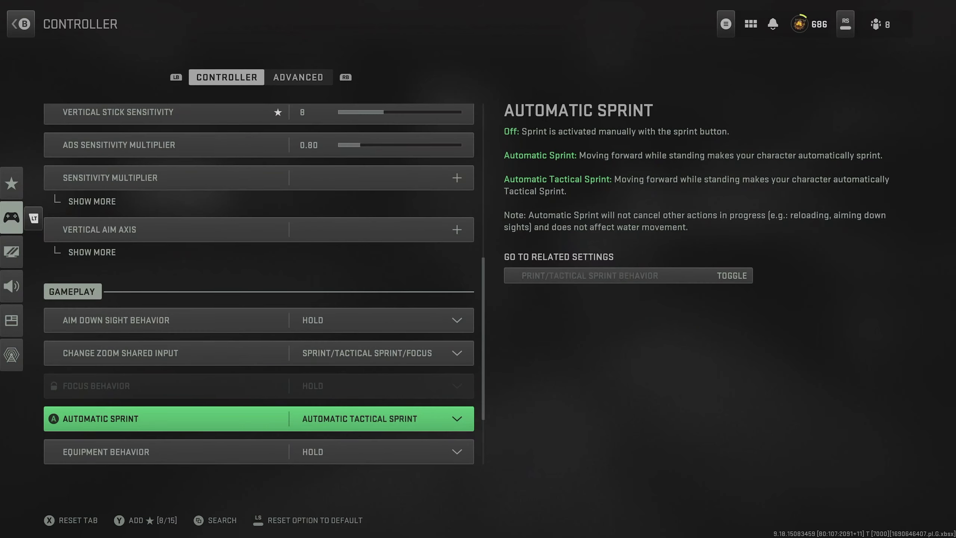
key(Return)
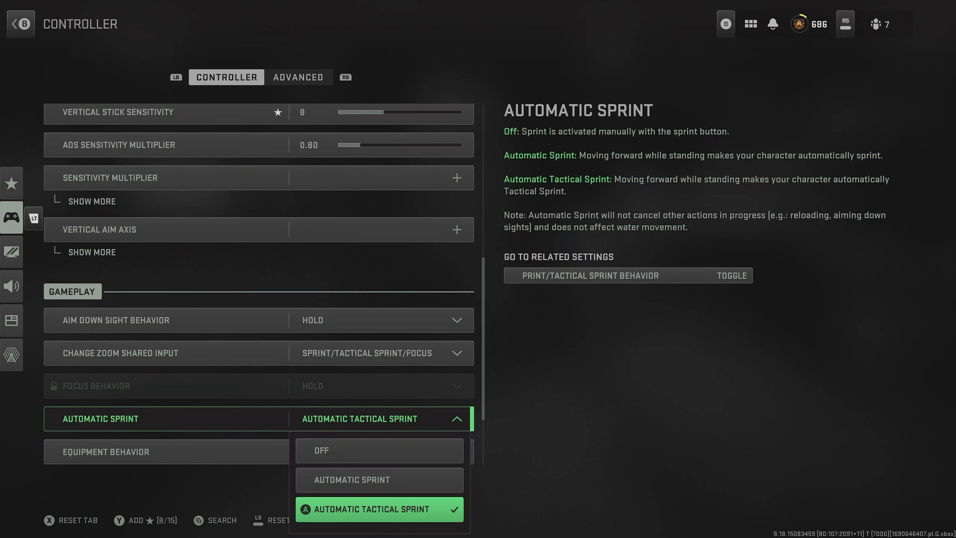
key(Escape)
Step: Examine the Interact/Reload Behavior options and the Armor Plate Behavior setting
key(Down)
key(Down)
key(Down)
key(Return)
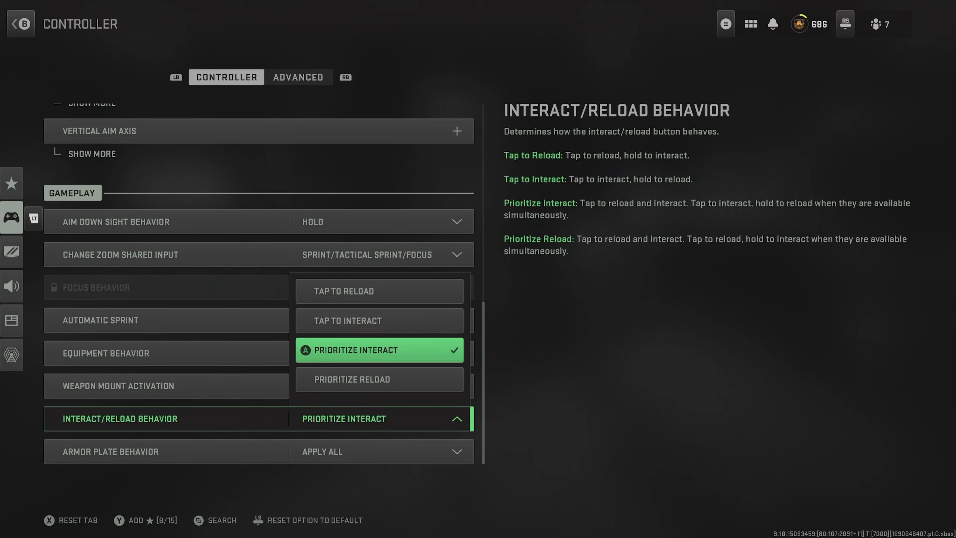
key(Escape)
key(Down)
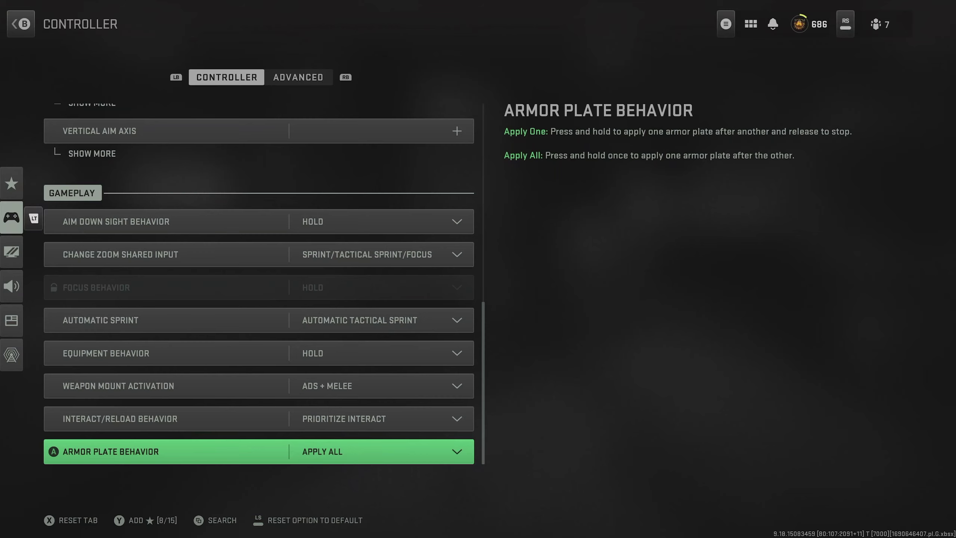
Step: Examine the Aim Assist Type options, aim response curve and ADS sensitivity transition timing in the advanced controller settings
key(e)
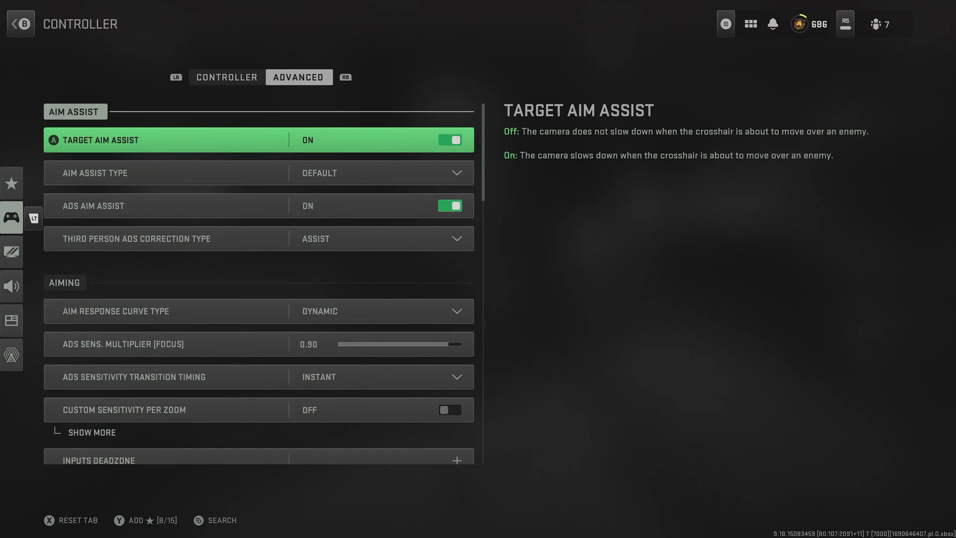
click(377, 173)
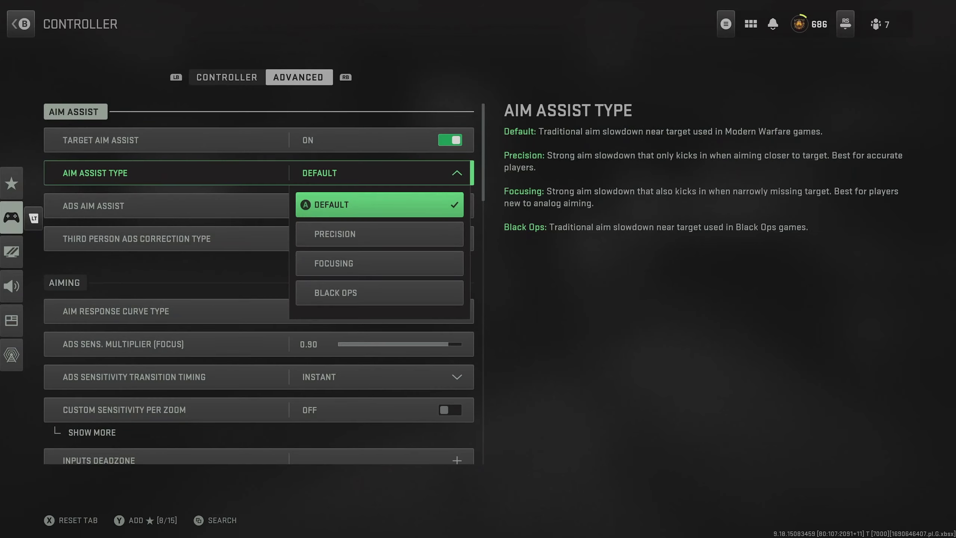
key(Down)
key(Down)
key(Down)
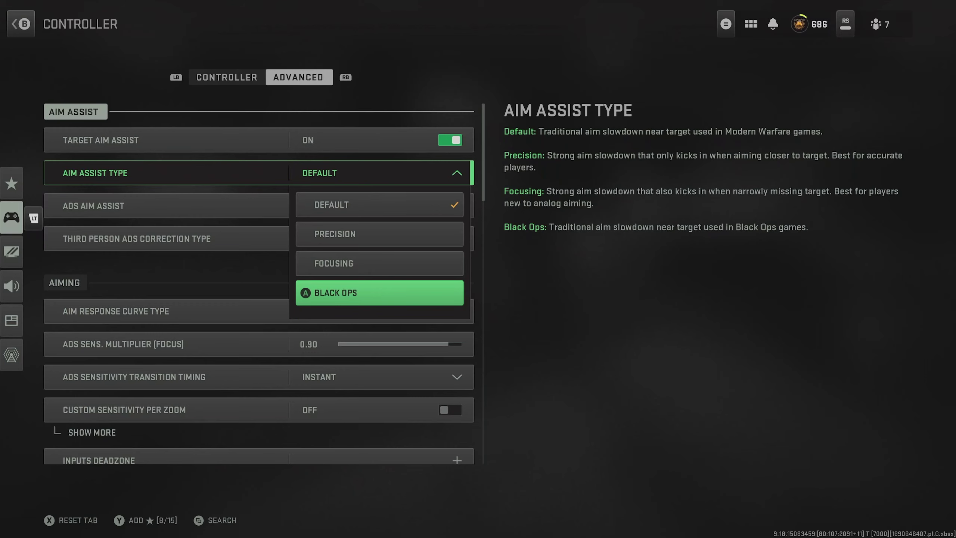
key(Down)
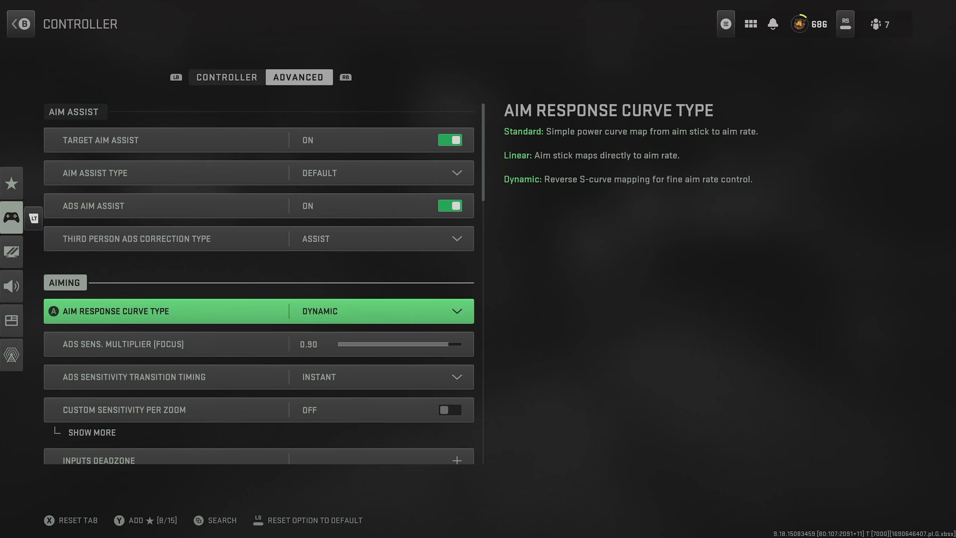
key(Down)
key(Down)
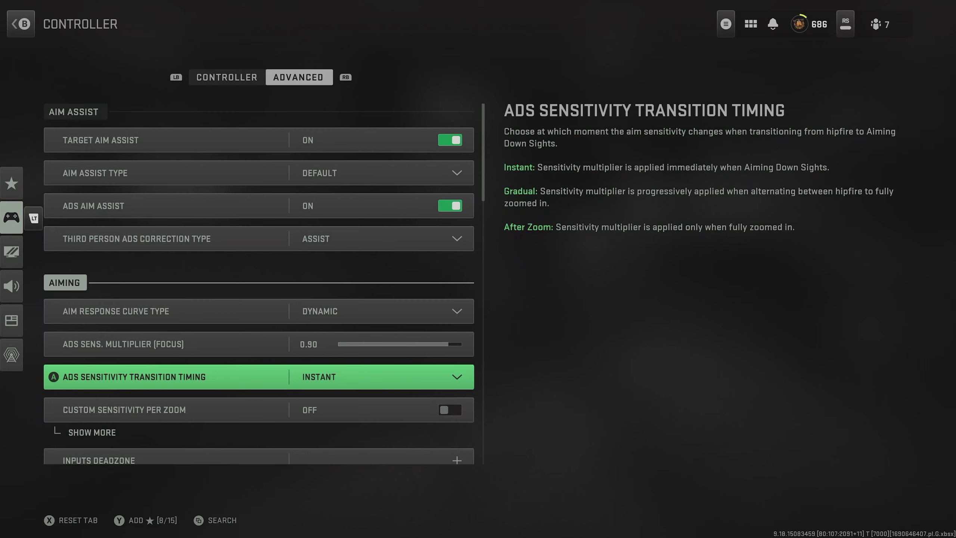
Step: Expand the inputs deadzone settings, set the left stick minimum to 0.05 and raise the right stick minimum
key(Down)
key(Down)
key(Return)
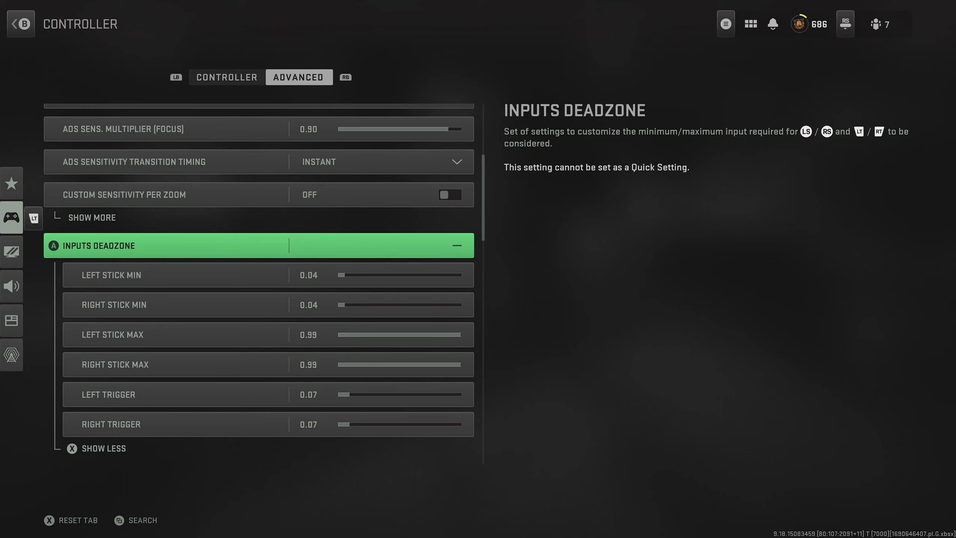
key(Down)
key(Right)
key(Right)
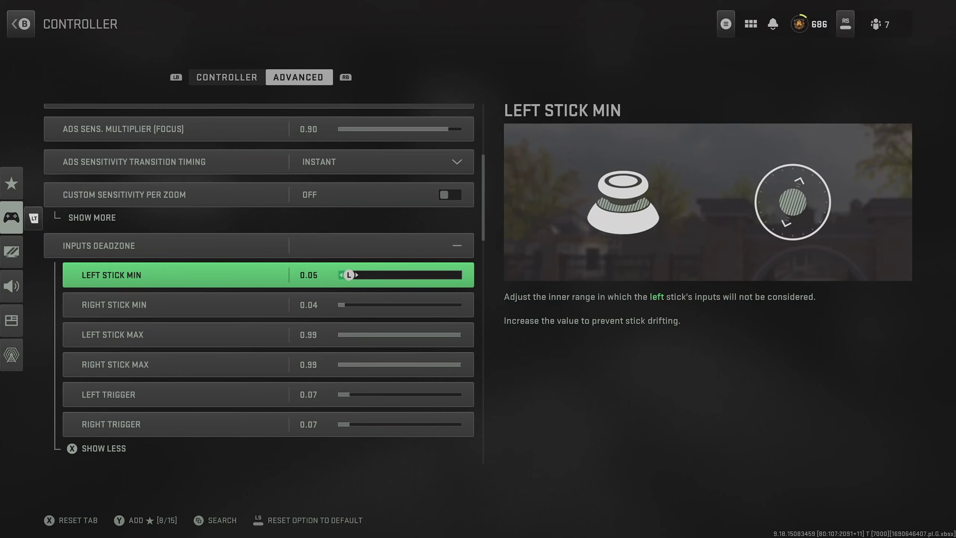
key(Down)
key(Right)
key(Right)
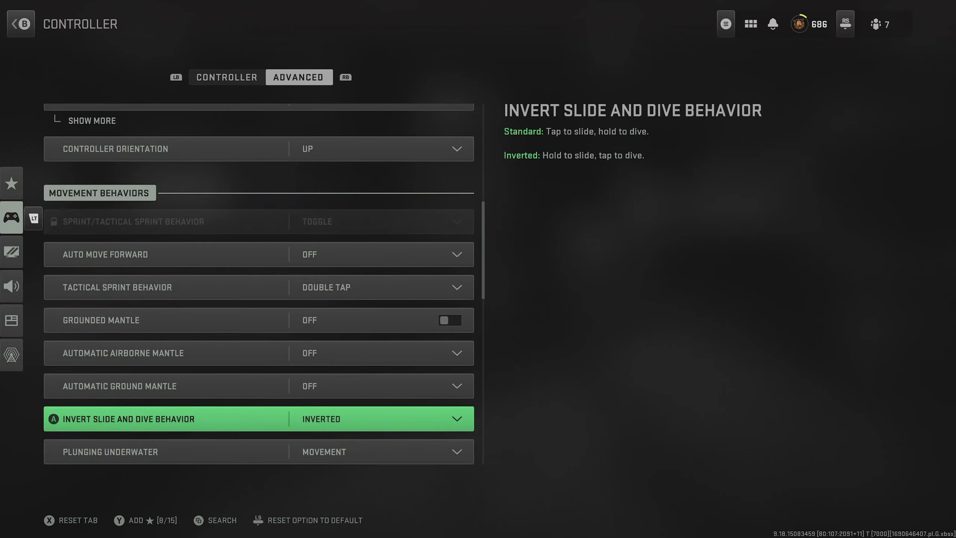
Step: Review the movement behaviors, including the mantle, slide and dive, underwater plunging and parachute auto-deploy settings
key(Down)
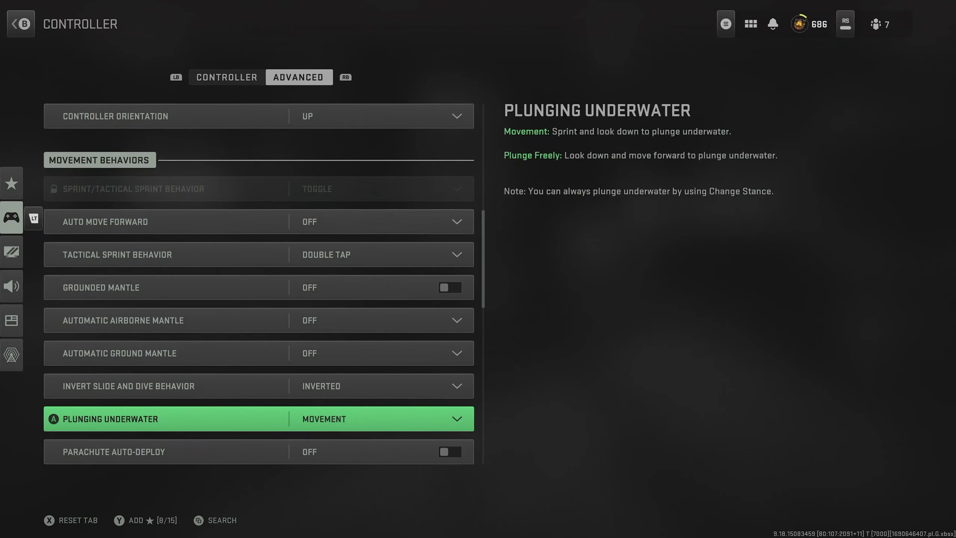
key(Up)
key(Up)
key(Up)
key(Up)
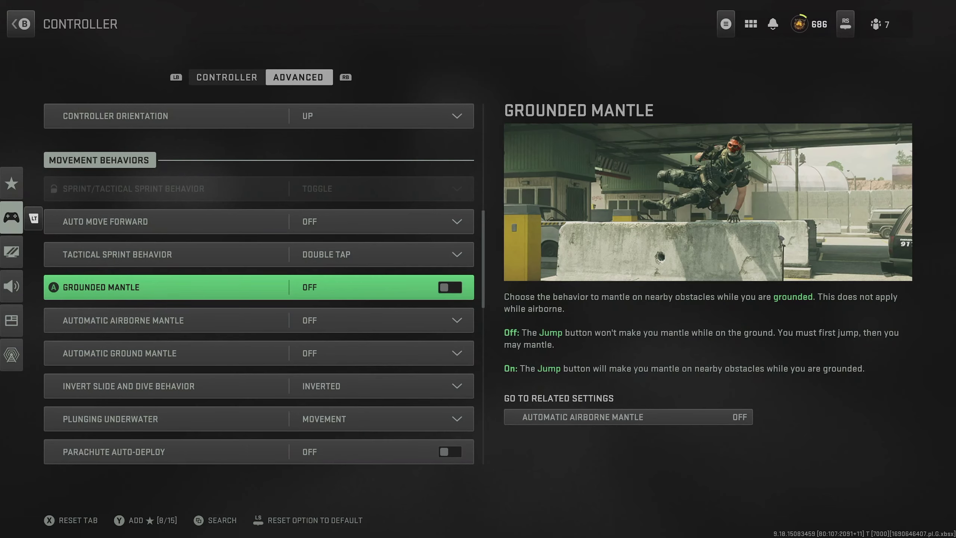
key(Down)
key(Down)
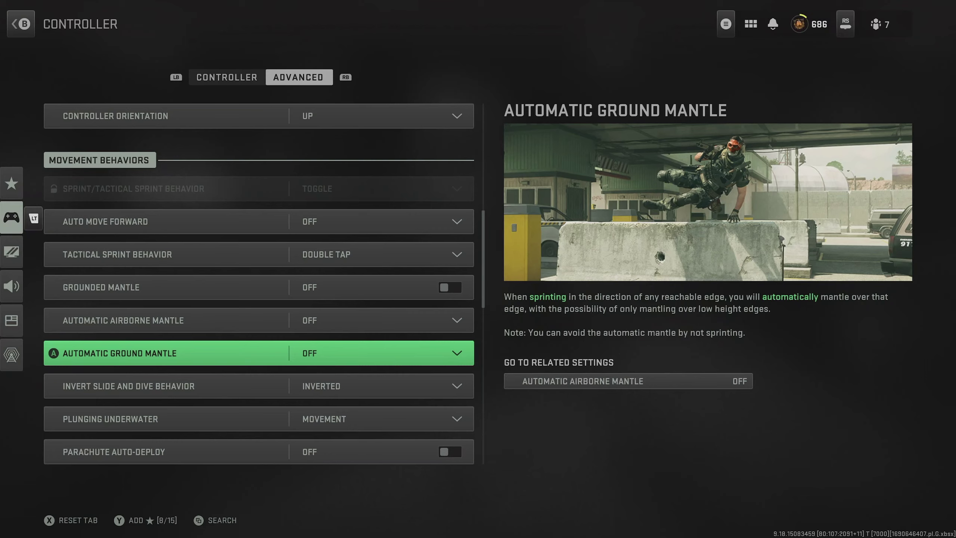
click(258, 386)
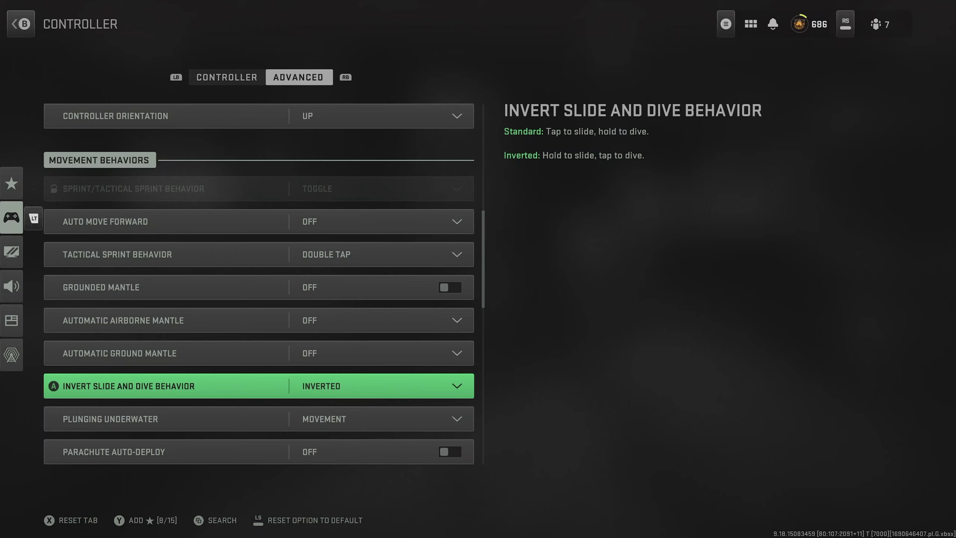
click(258, 452)
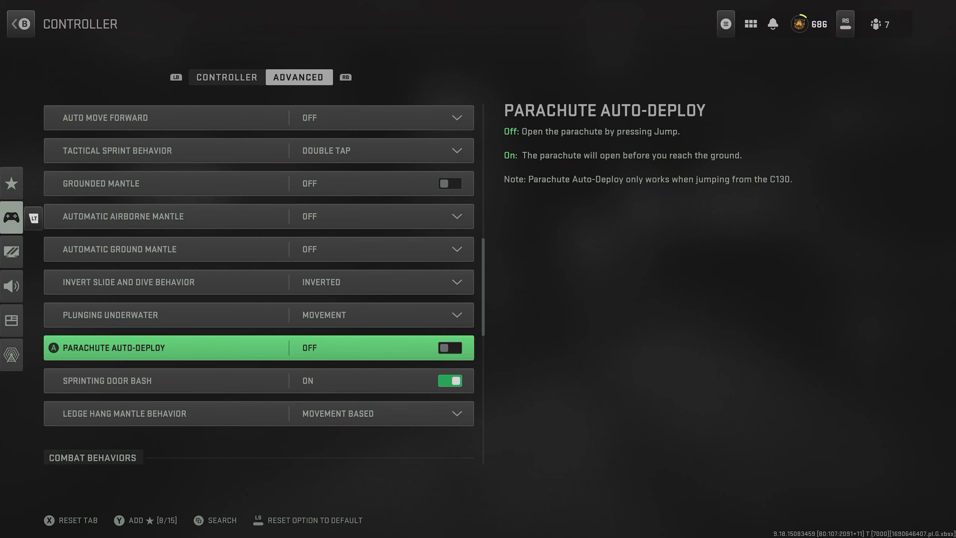
Step: Review the combat, vehicle and overlay behaviors, including weapon mount exit and ping wheel delay
key(Down)
key(Down)
key(Down)
key(Down)
key(Down)
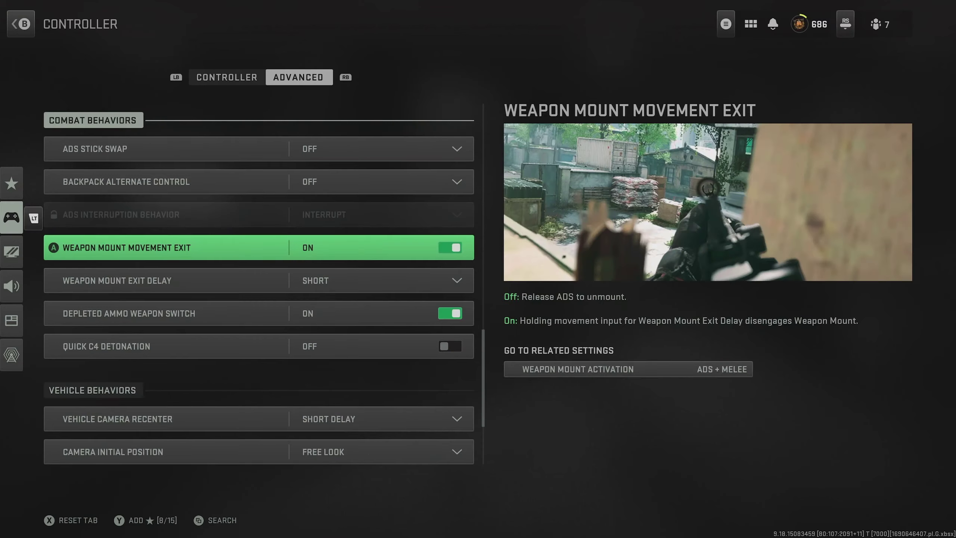
key(Down)
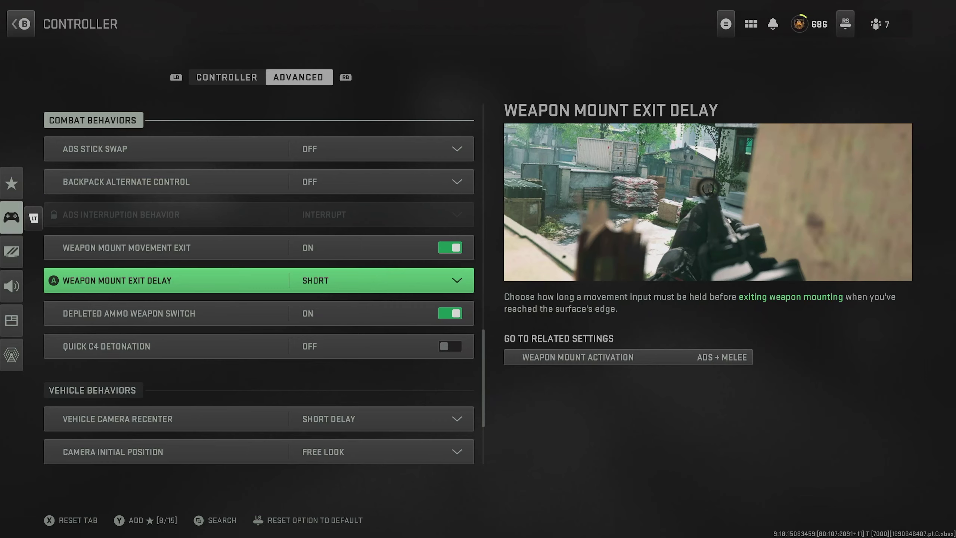
key(Down)
key(Down)
key(Down)
key(Down)
key(Down)
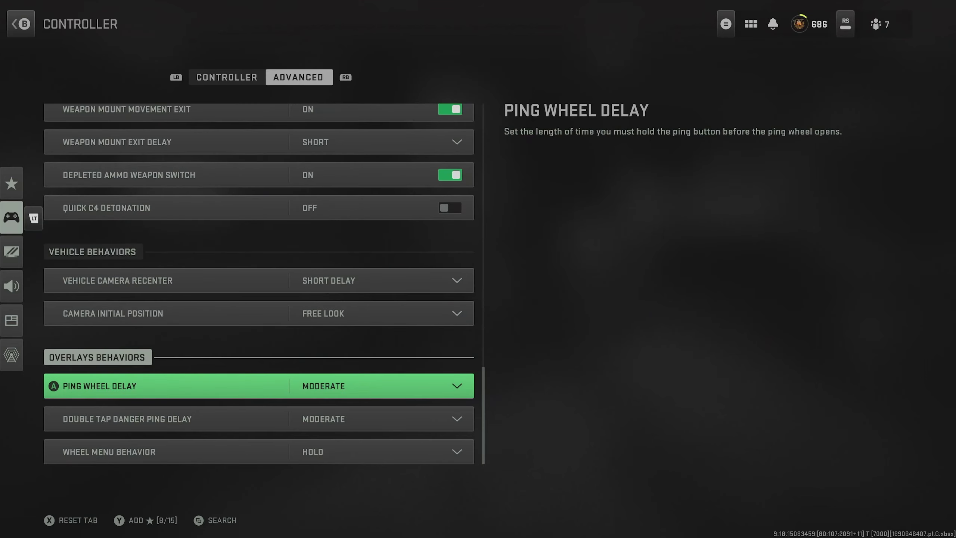